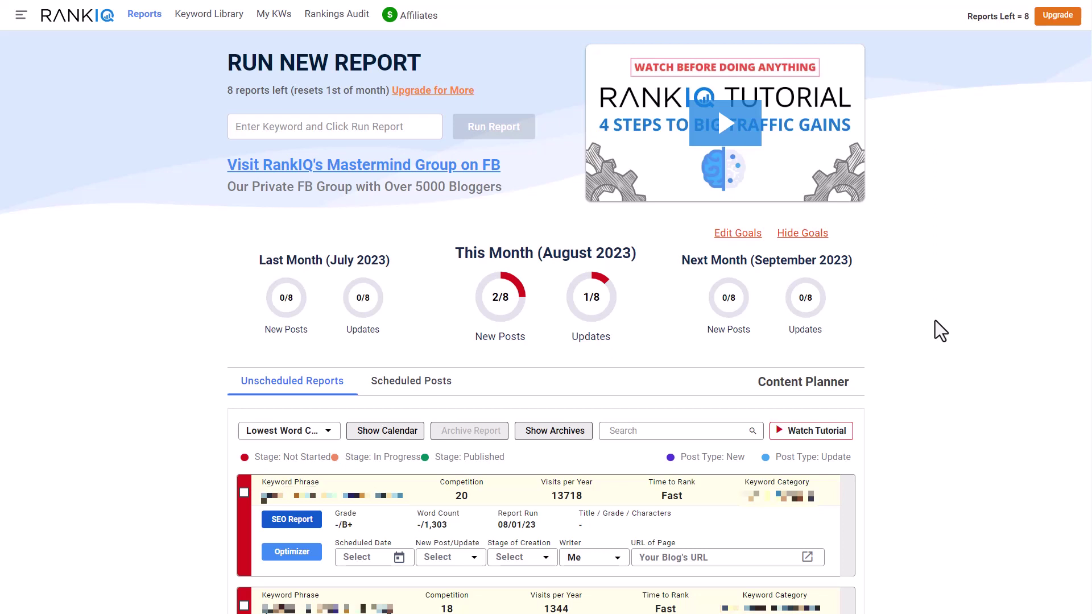
# Step: Look over the monthly post goal settings and close them without changes
pyautogui.scroll(-1, 943, 347)
pyautogui.scroll(-3, 936, 336)
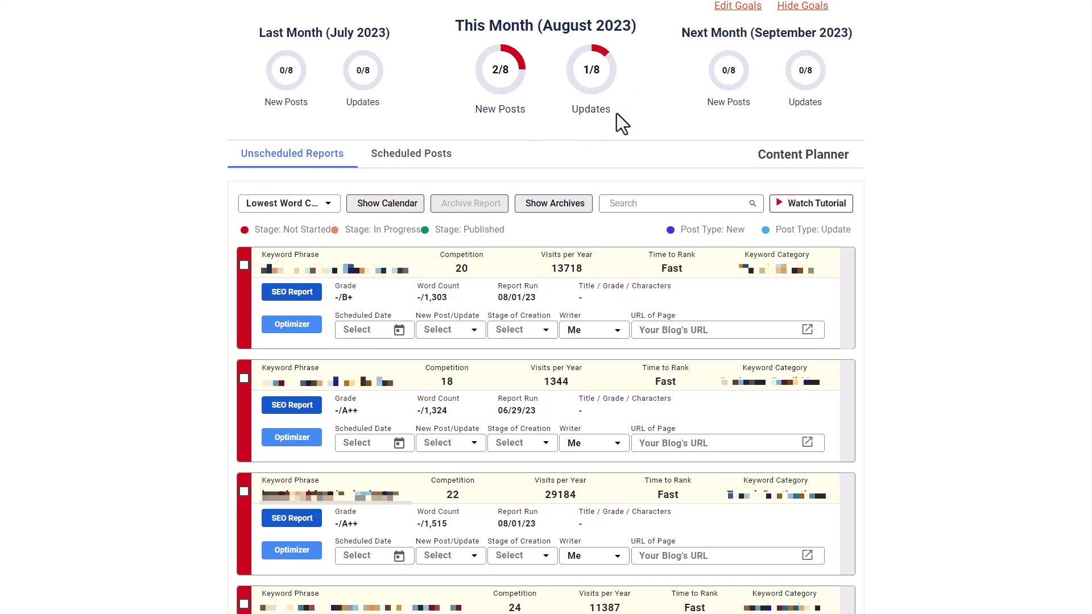
pyautogui.click(738, 8)
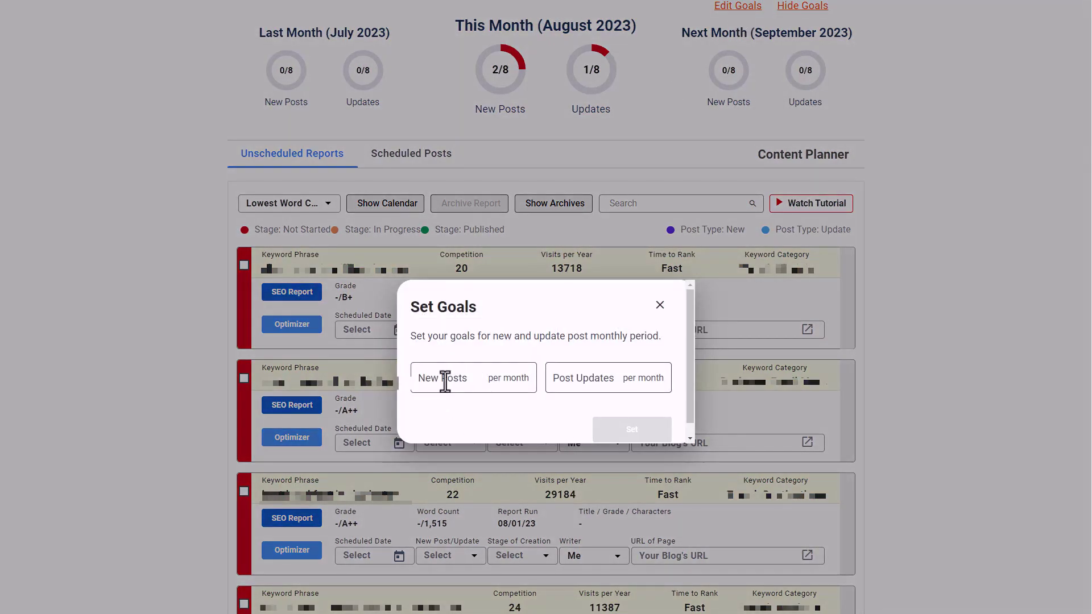
pyautogui.click(660, 306)
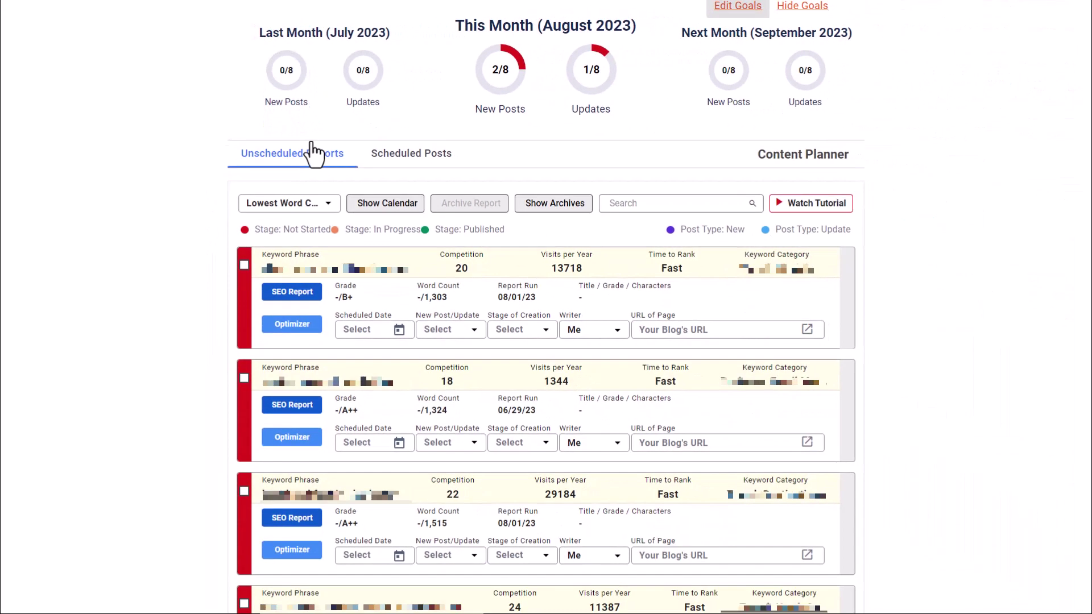
# Step: Switch to Scheduled Posts and review the August cards dated 8/22, 8/18 and 8/17/2023
pyautogui.scroll(-6, 370, 383)
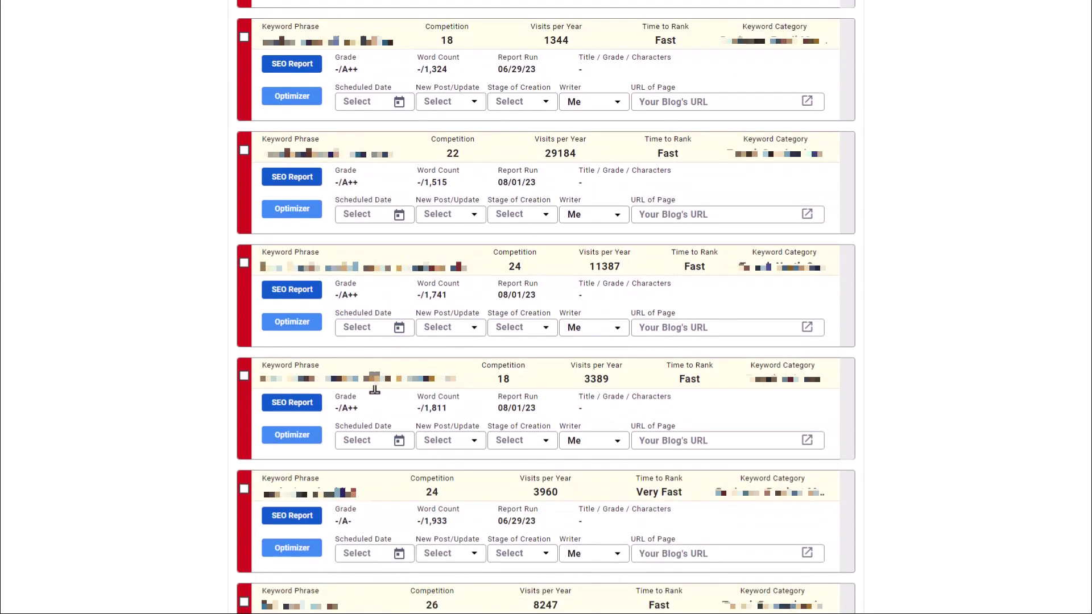
pyautogui.scroll(6, 374, 389)
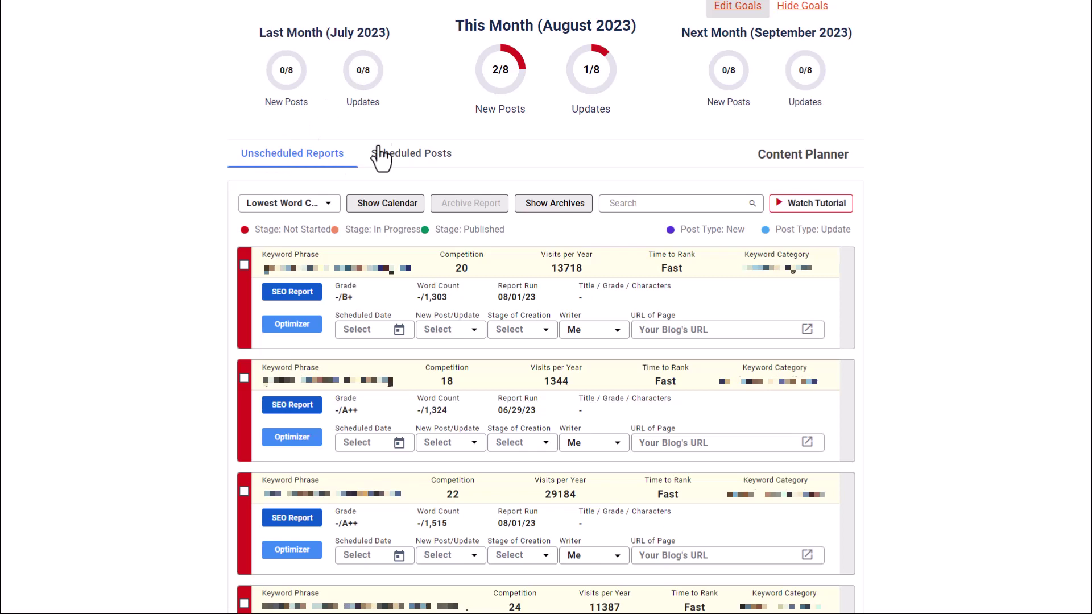
pyautogui.click(414, 154)
pyautogui.scroll(-5, 414, 190)
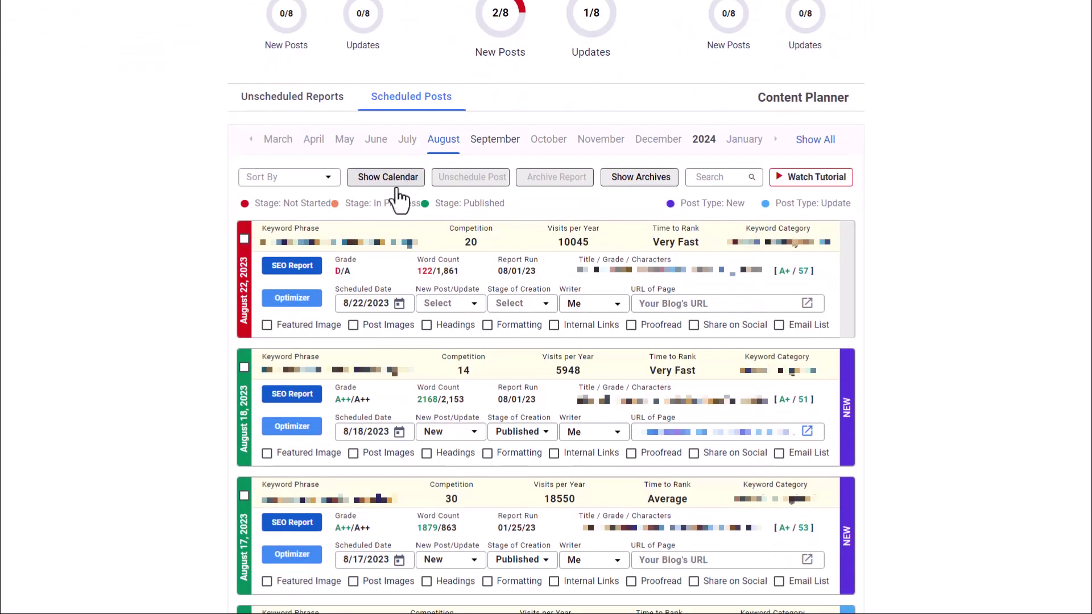
pyautogui.scroll(1, 427, 217)
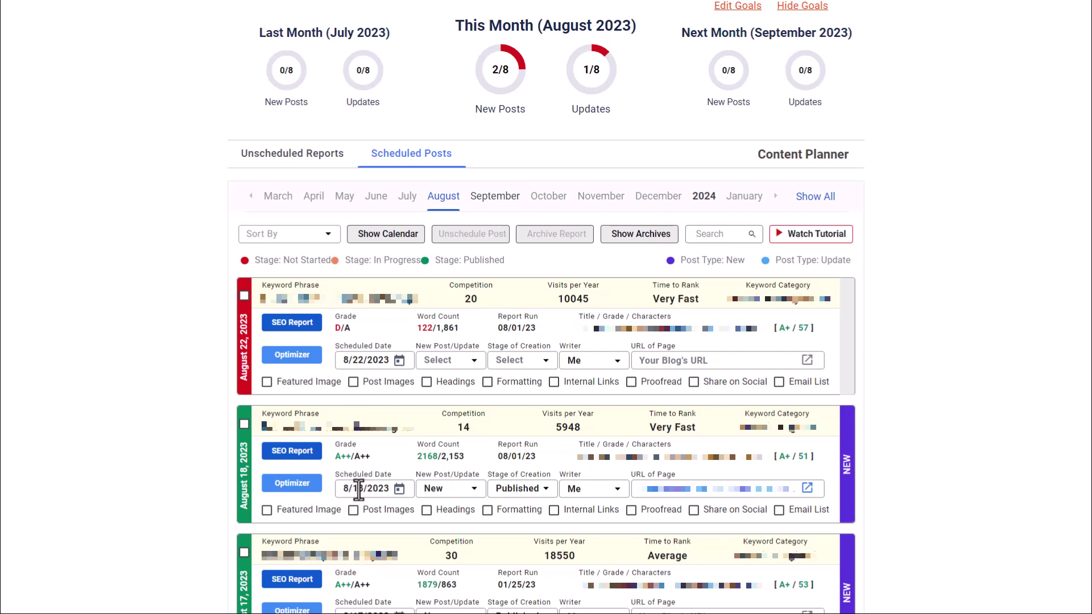
# Step: Show the two-month calendar with the August and September 2023 scheduled posts
pyautogui.click(384, 234)
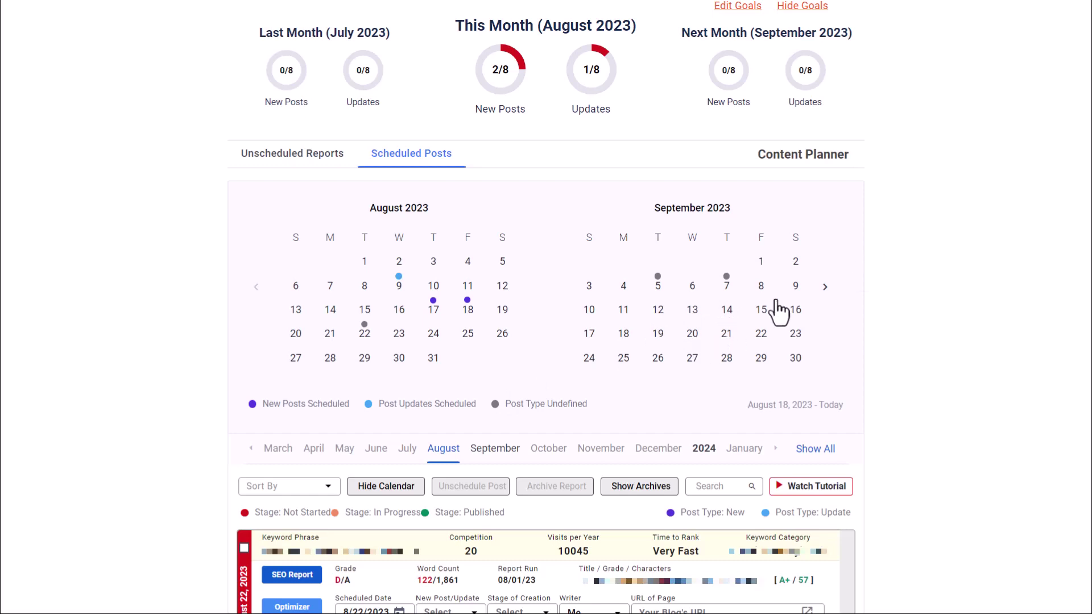
# Step: Return to the Unscheduled Reports list and scroll through the keyword reports
pyautogui.click(268, 161)
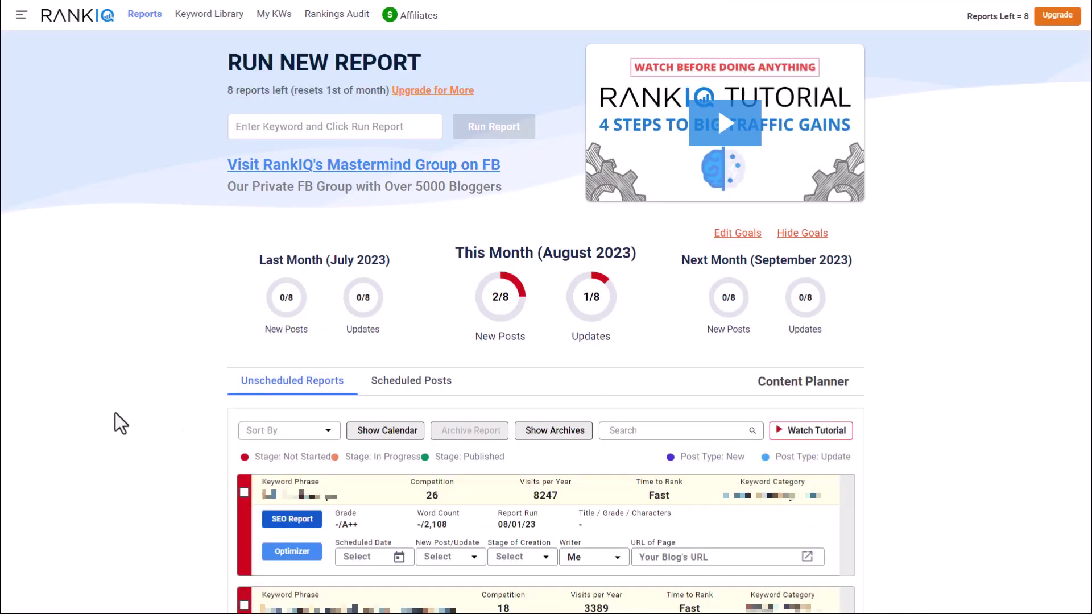
pyautogui.scroll(-5, 115, 412)
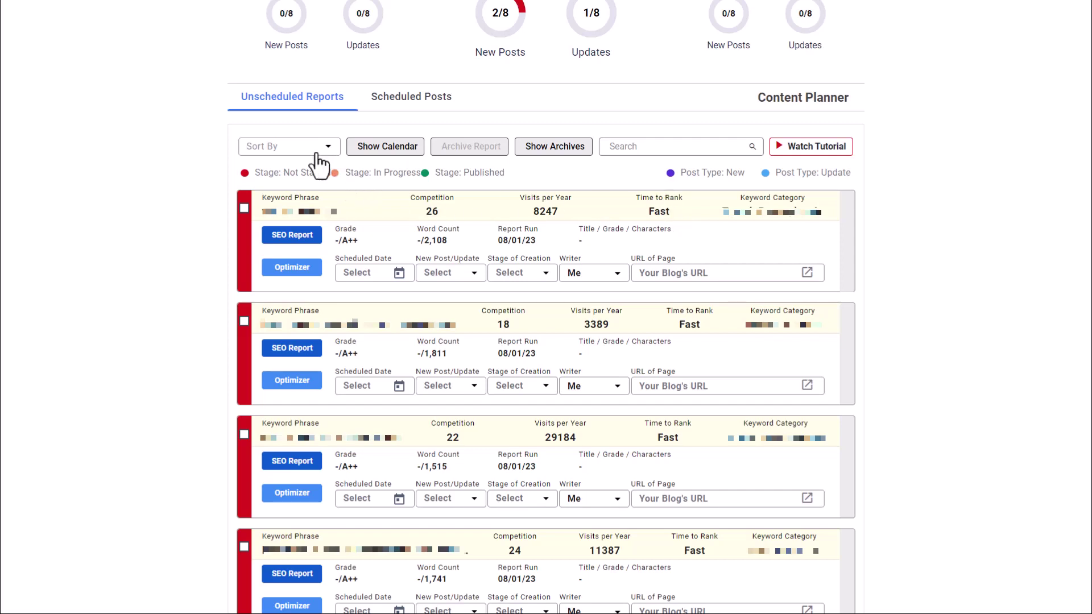
# Step: Sort the reports by Lowest Word Count Recommended and highlight the first report's word count
pyautogui.click(269, 149)
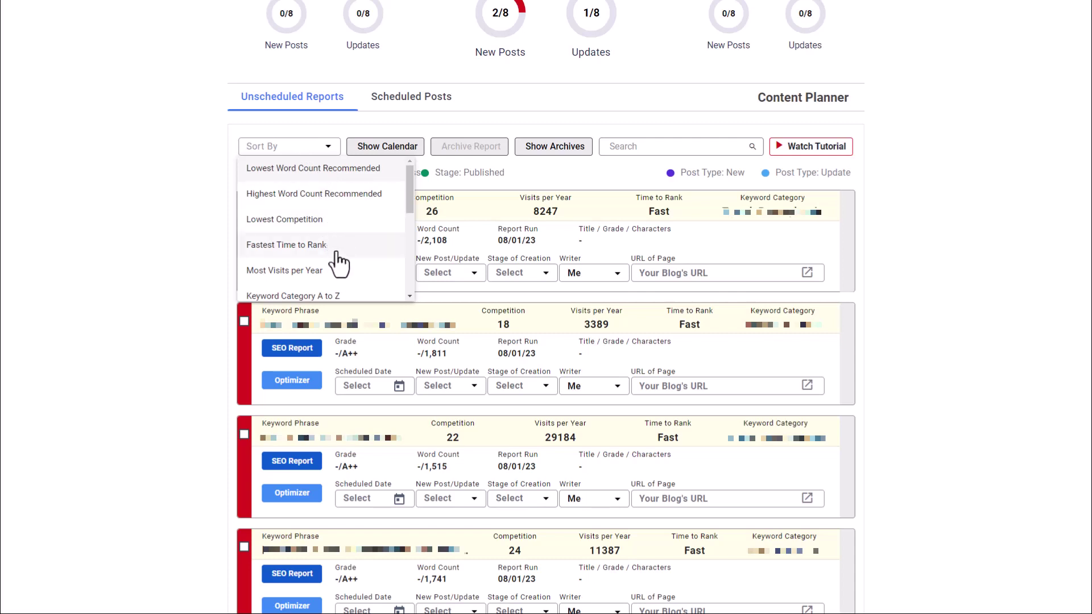
pyautogui.scroll(-3, 339, 264)
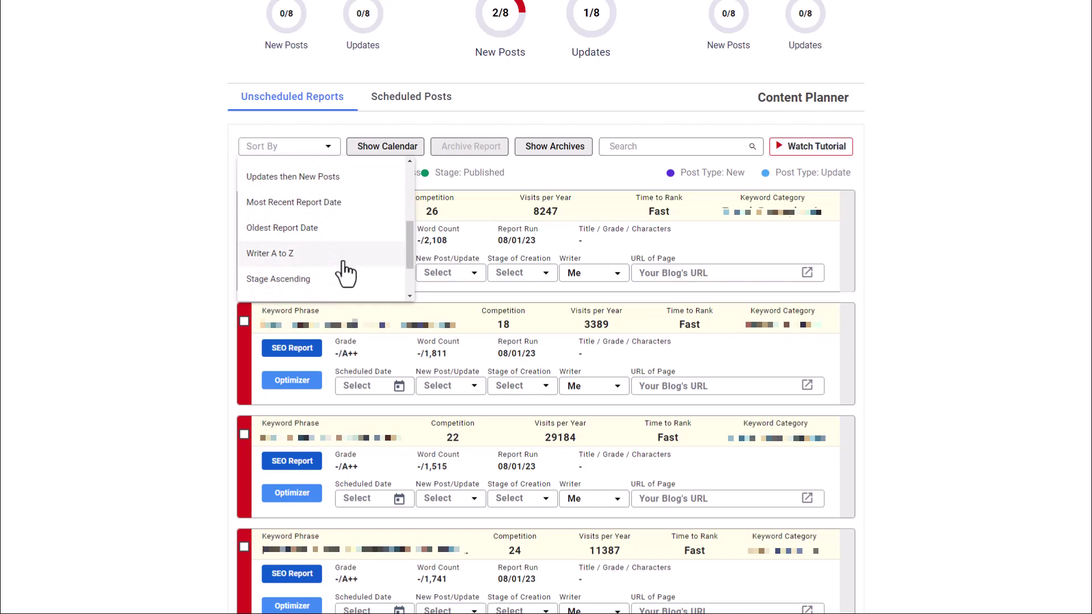
pyautogui.scroll(5, 344, 273)
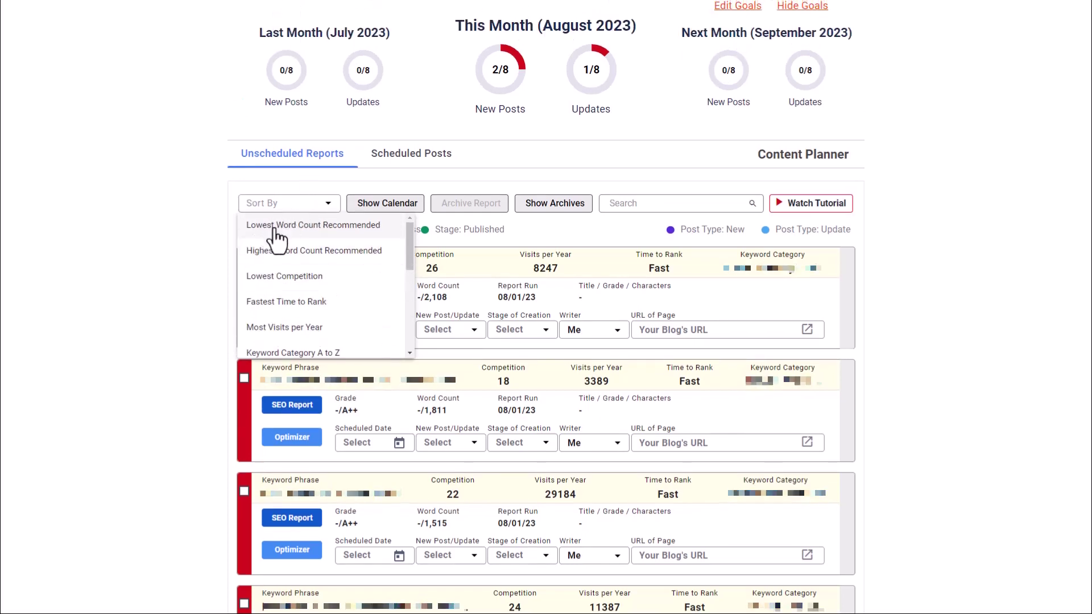
pyautogui.click(275, 226)
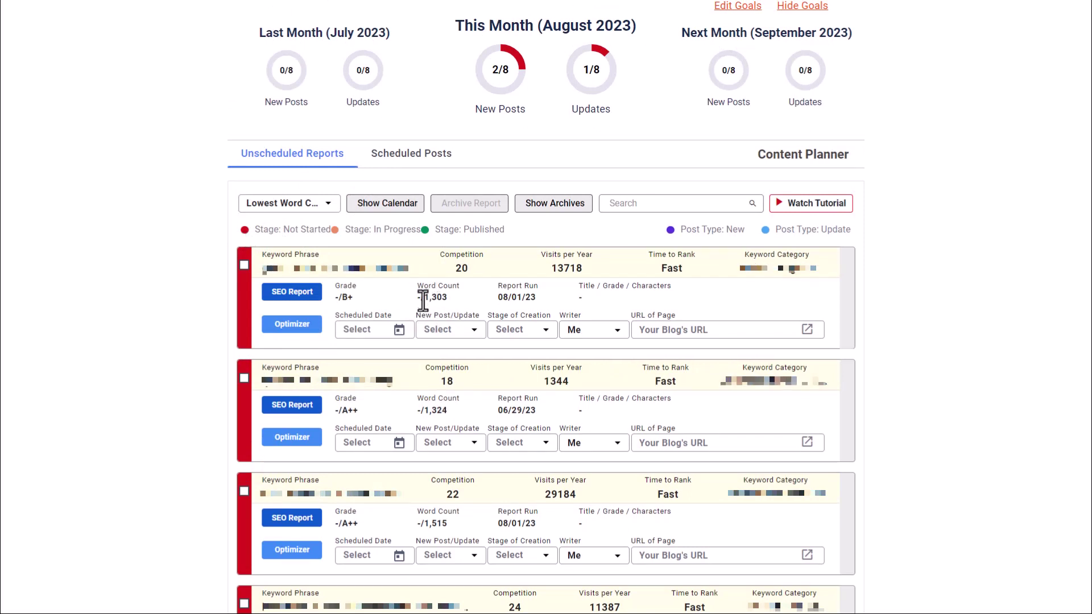
pyautogui.moveTo(424, 297); pyautogui.dragTo(444, 299)
# Step: Check the first report's Competition value of 20, then bring up the sort options
pyautogui.click(443, 298)
pyautogui.moveTo(456, 272); pyautogui.dragTo(470, 271)
pyautogui.click(319, 208)
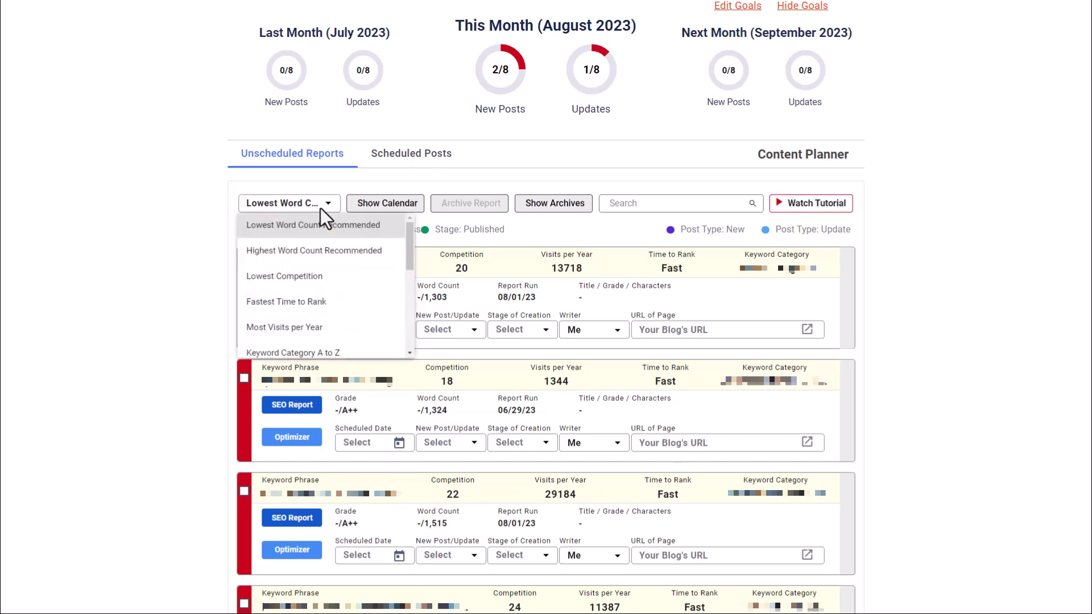
# Step: Sort by Lowest Competition and inspect the top report's grade and 2,129 recommended words
pyautogui.click(297, 279)
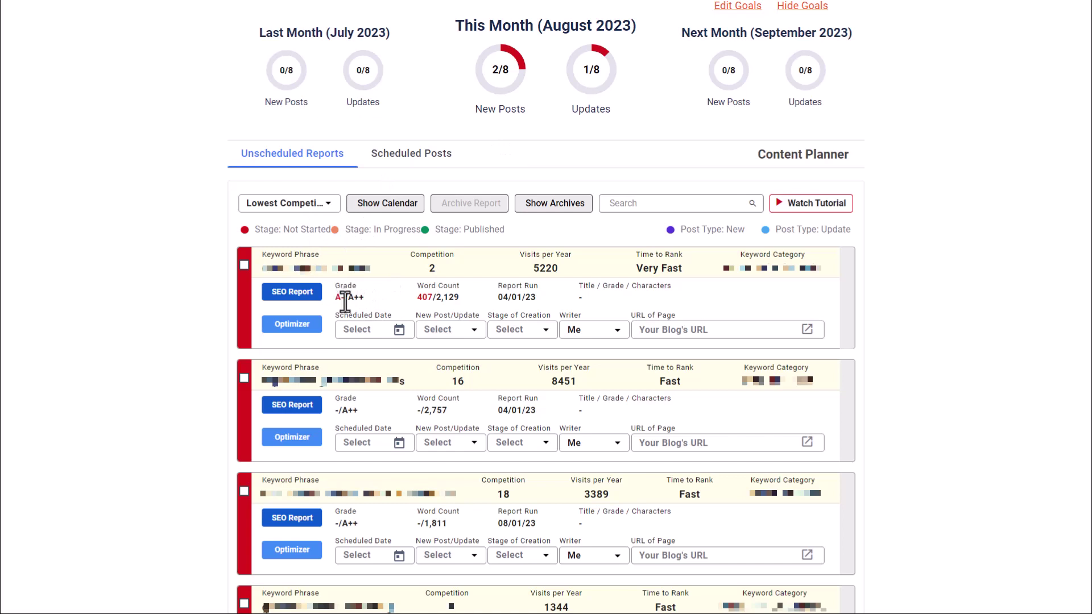
pyautogui.moveTo(346, 299); pyautogui.dragTo(364, 298)
pyautogui.click(351, 304)
pyautogui.moveTo(416, 297); pyautogui.dragTo(424, 300)
pyautogui.doubleClick(447, 297)
pyautogui.click(429, 297)
# Step: Schedule the top report for August 23, 2023, confirming the move and suppressing future prompts
pyautogui.click(399, 332)
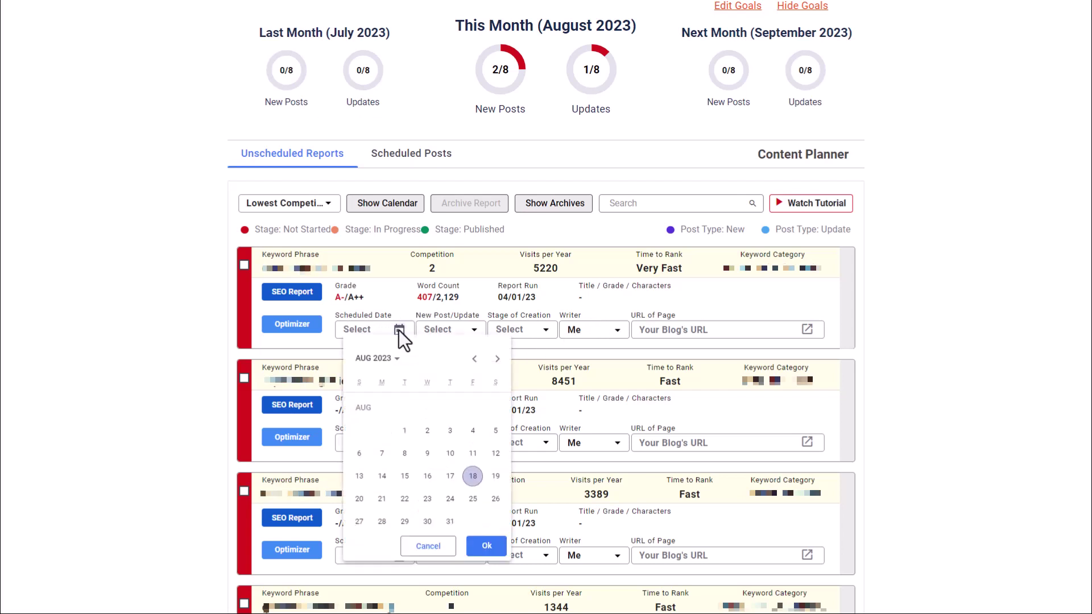
pyautogui.click(428, 501)
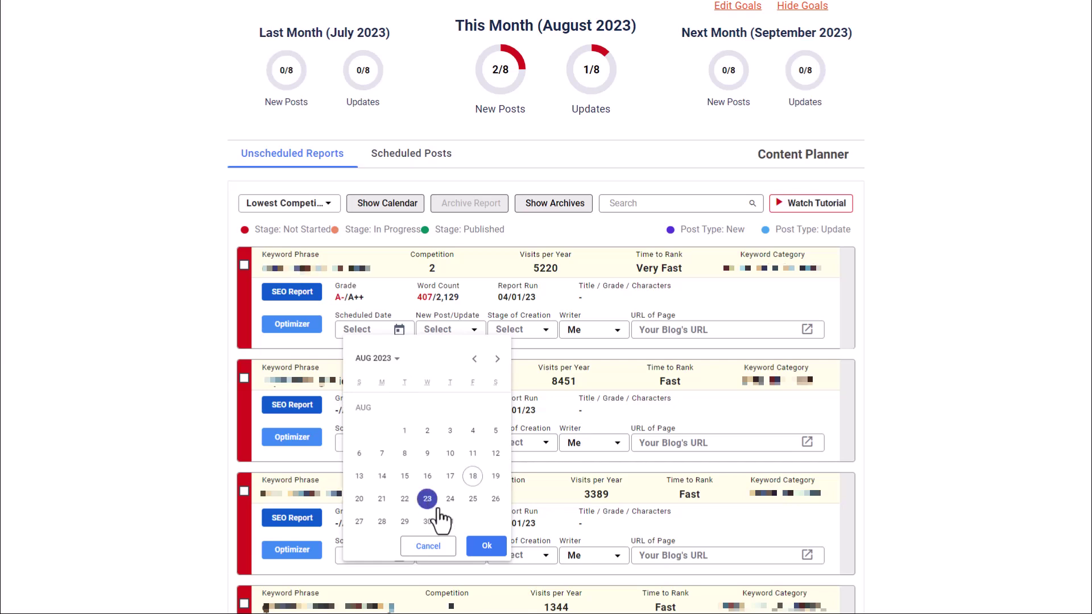
pyautogui.click(486, 546)
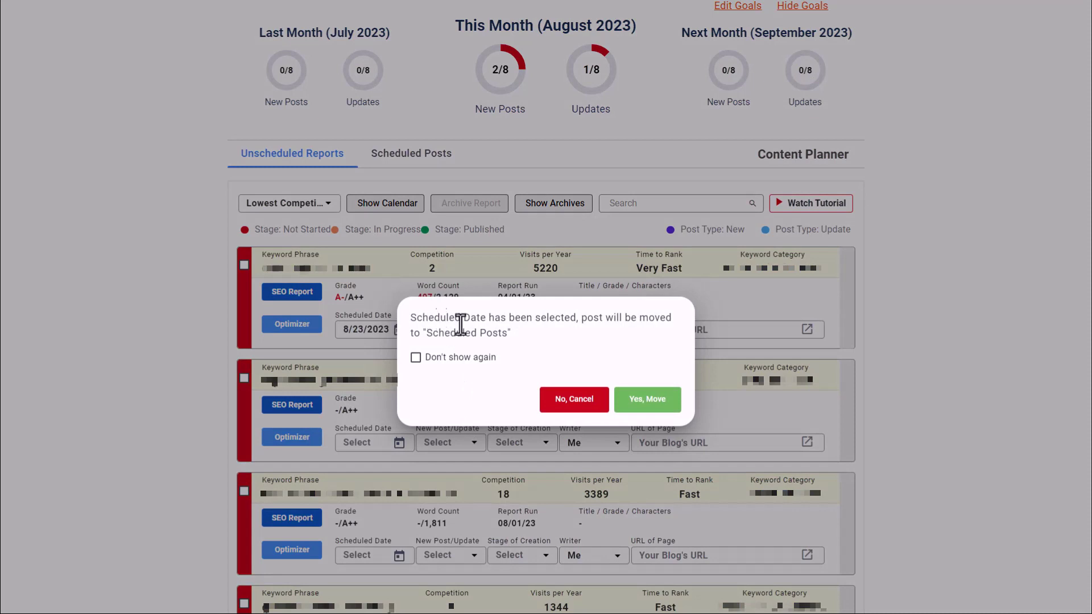
pyautogui.click(442, 372)
pyautogui.click(625, 403)
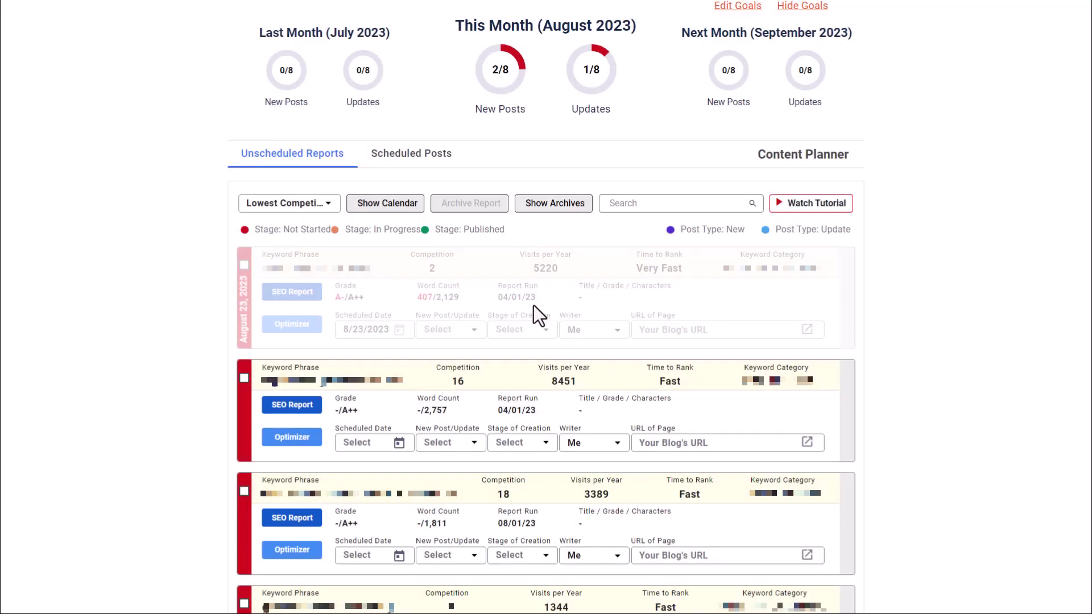
# Step: Go to Scheduled Posts and hide the calendar above the post list
pyautogui.click(404, 149)
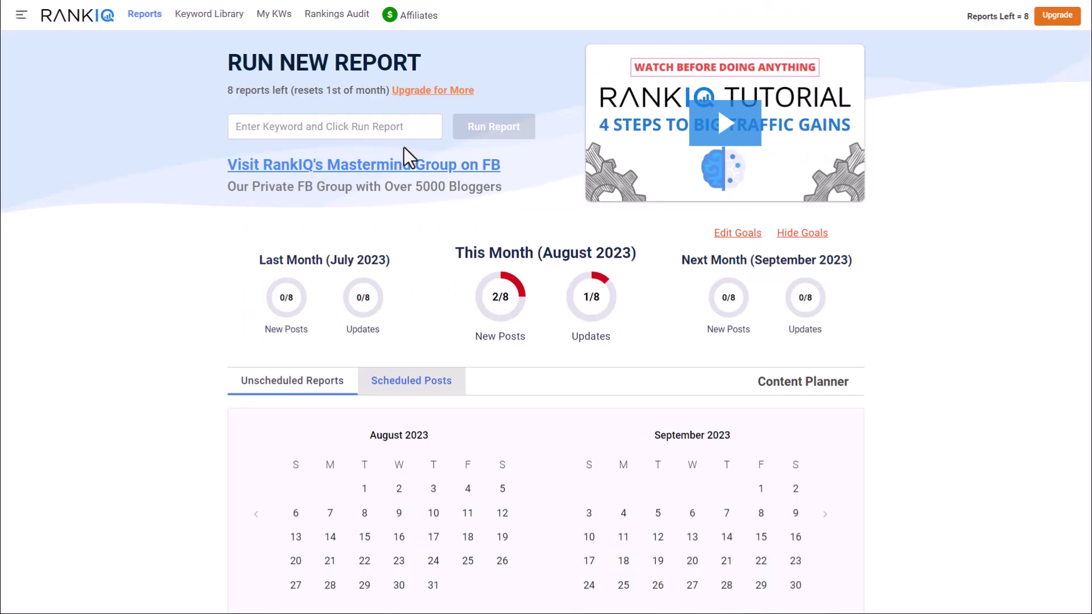
pyautogui.scroll(-7, 415, 208)
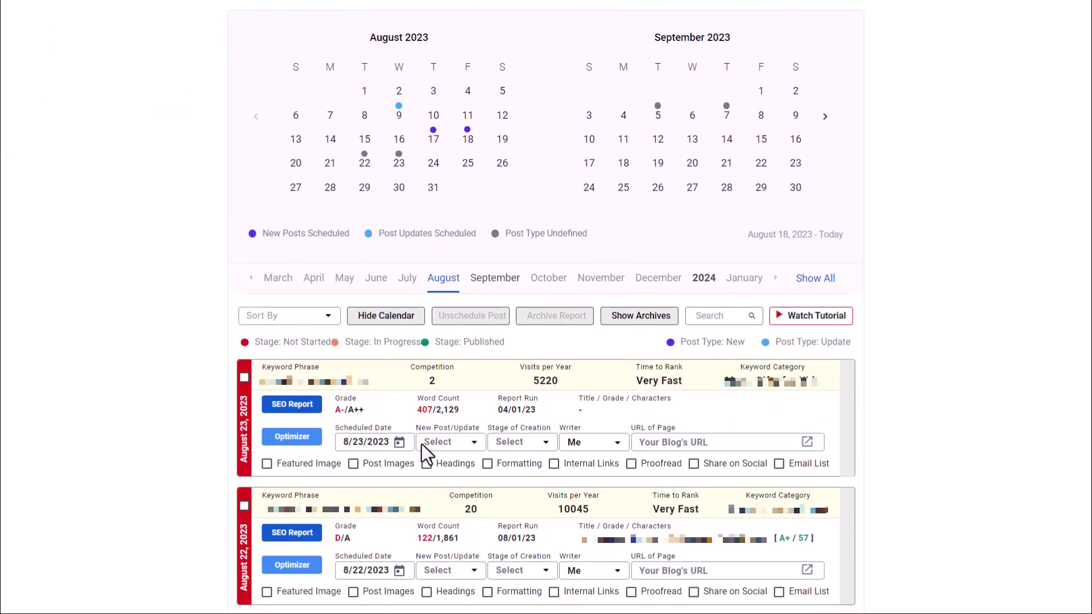
pyautogui.click(388, 322)
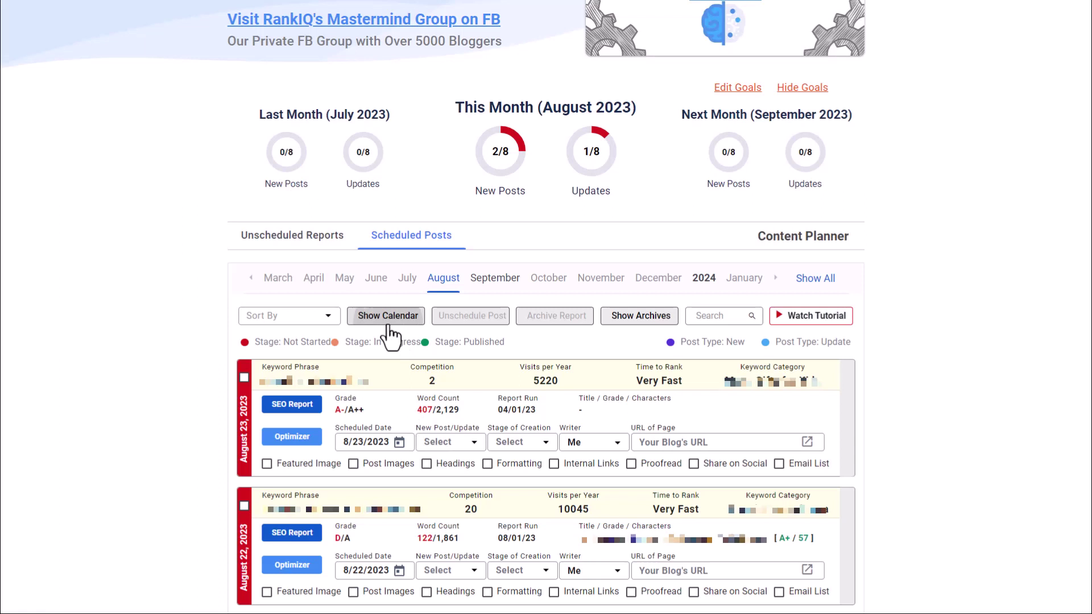
# Step: Mark the August 23 post as a New post at the Research stage
pyautogui.click(449, 445)
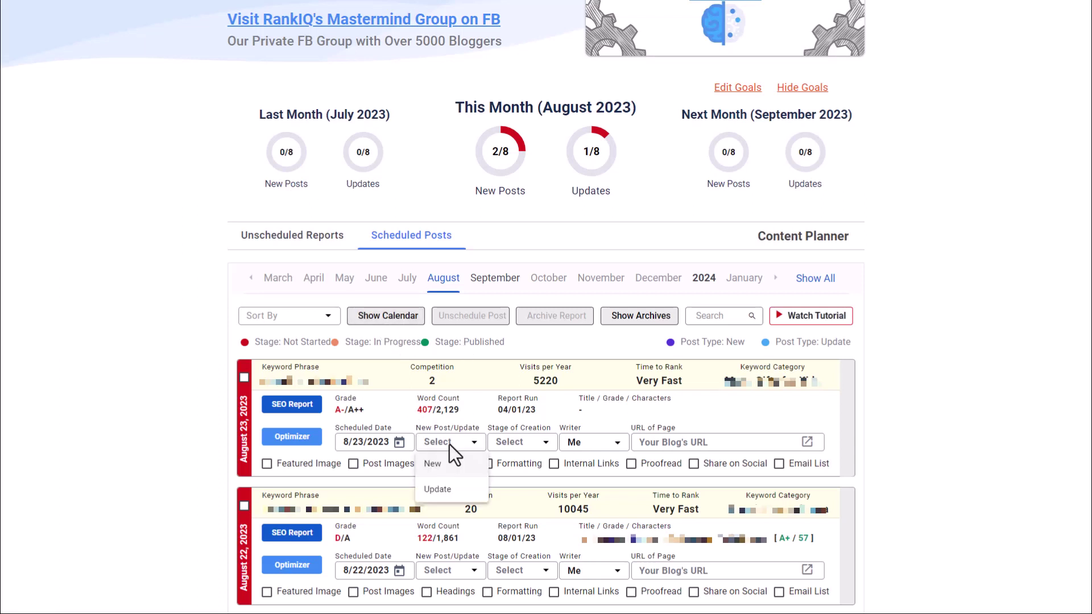
pyautogui.click(465, 471)
pyautogui.click(512, 446)
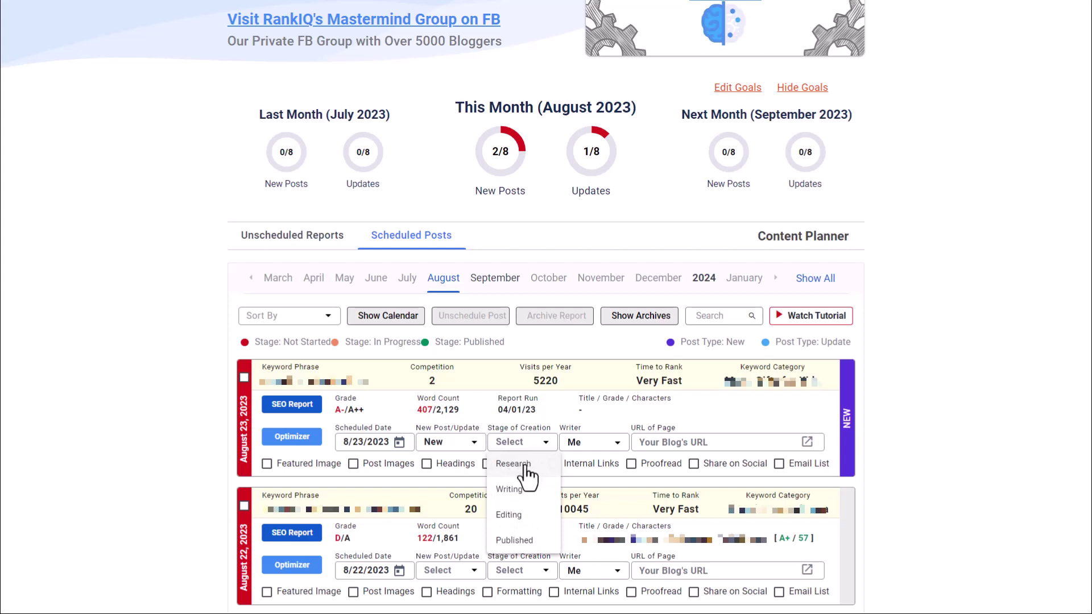
pyautogui.click(527, 471)
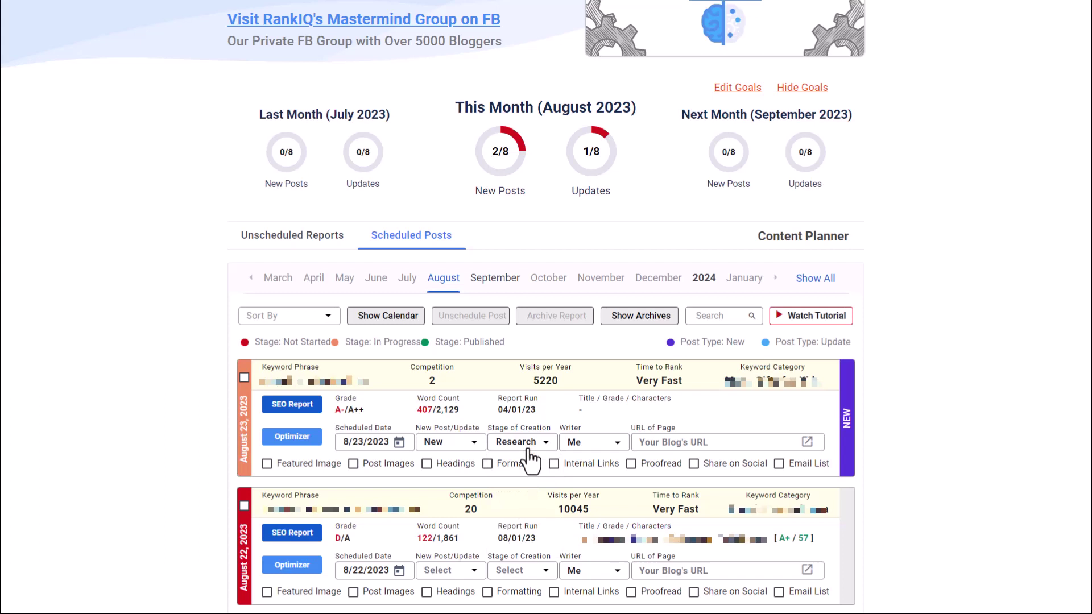
pyautogui.click(529, 450)
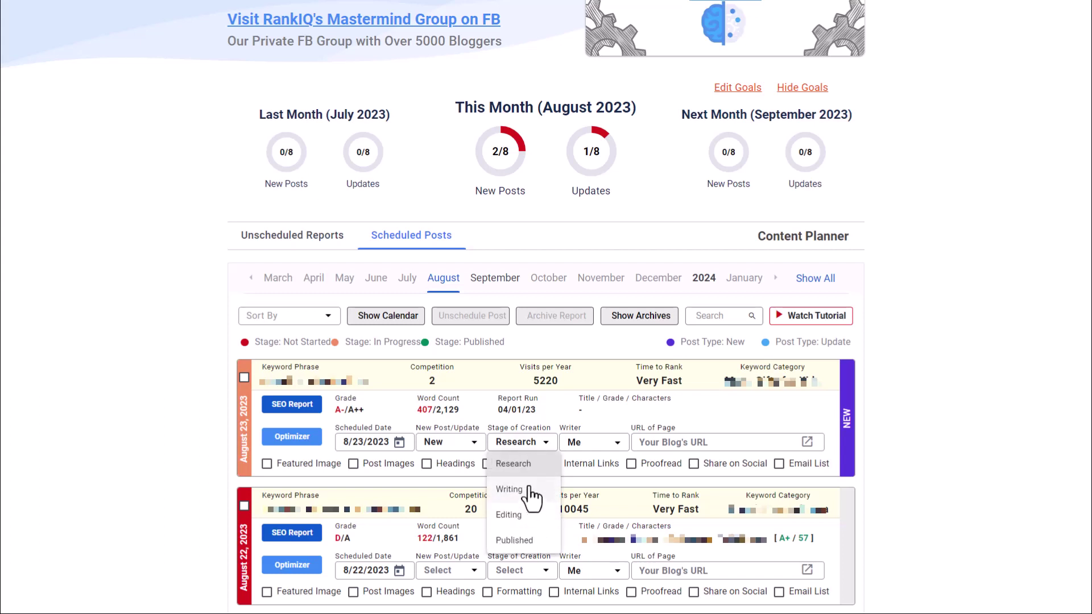
pyautogui.click(240, 412)
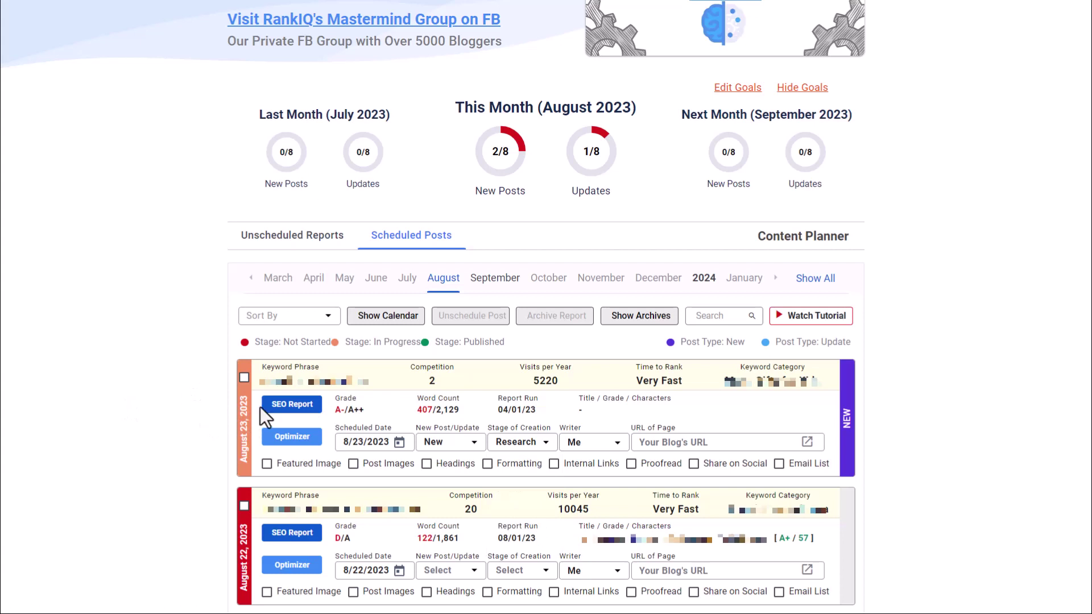
# Step: Add a new writer by name and assign them to the August 23 post
pyautogui.click(576, 451)
pyautogui.click(594, 557)
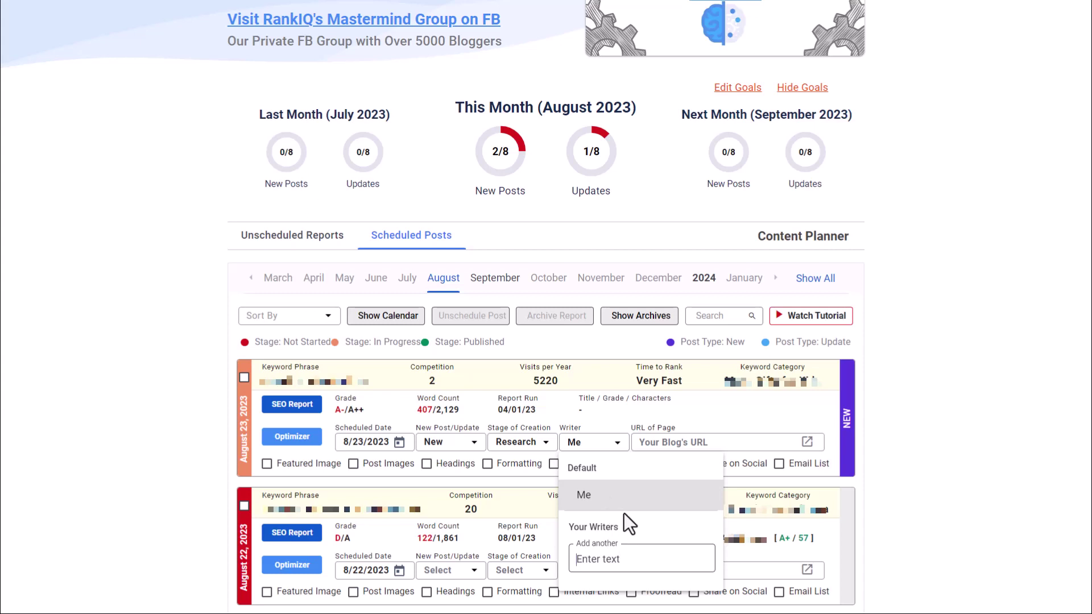
pyautogui.write('Tom')
pyautogui.press('Return')
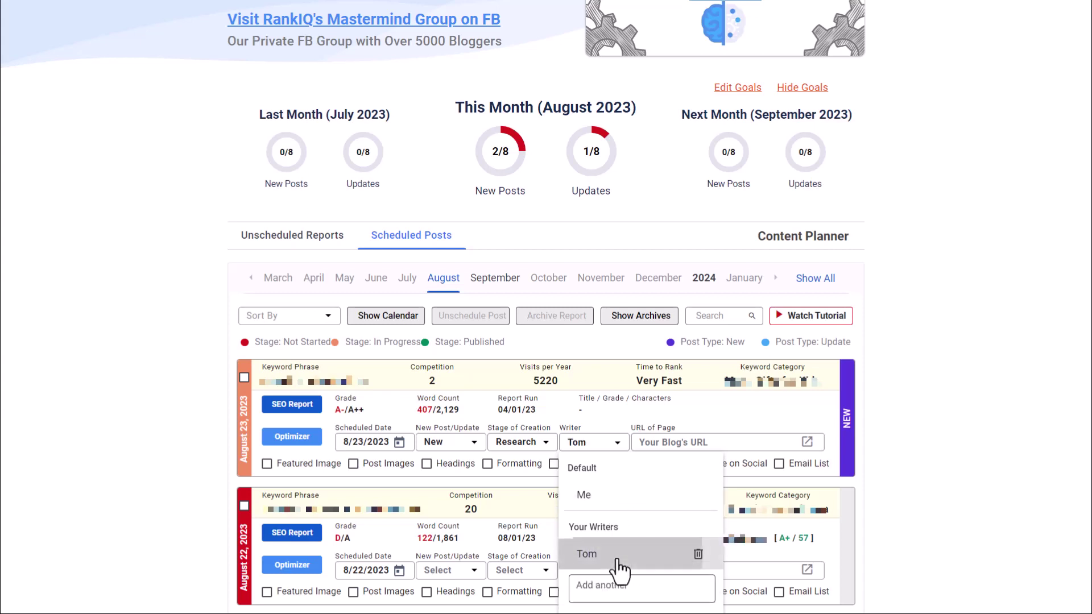
pyautogui.click(617, 554)
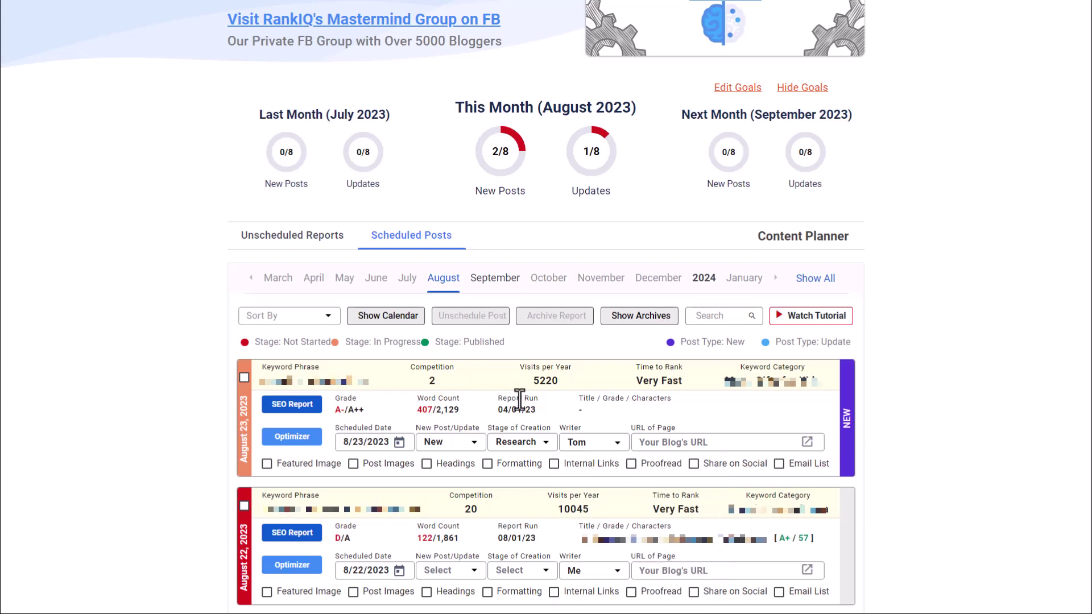
pyautogui.click(378, 316)
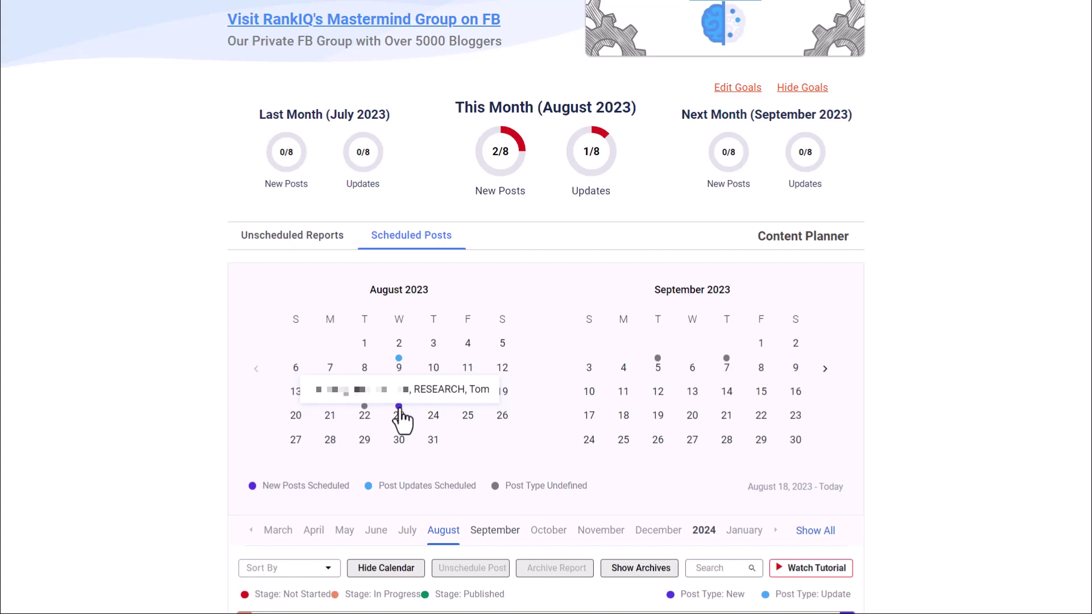
pyautogui.click(409, 563)
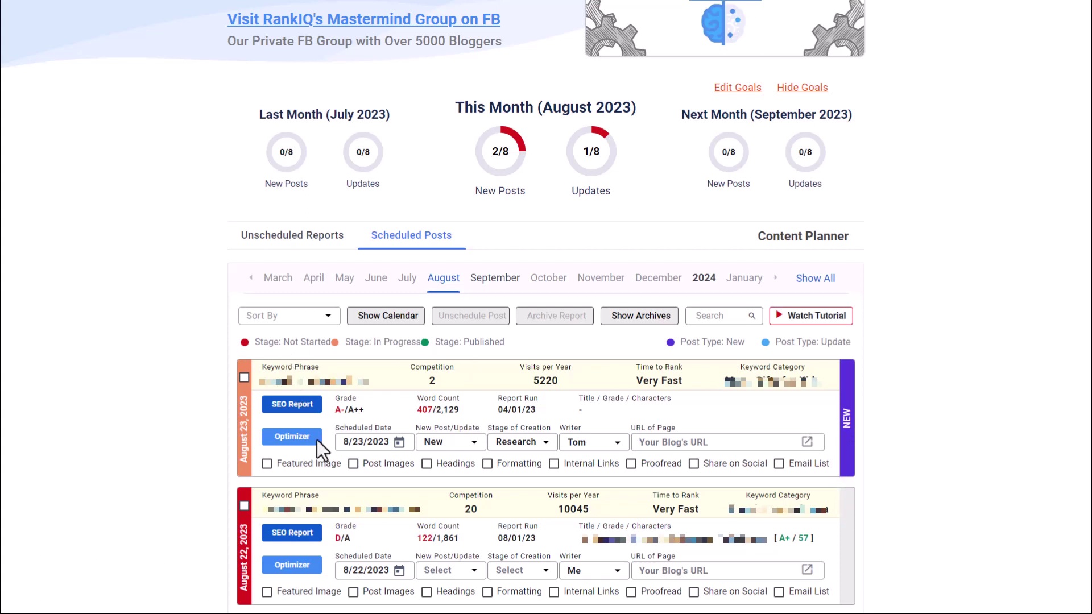
# Step: Move the Aug 23 card to Editing, checking Featured Image, Post Images and Headings
pyautogui.click(515, 449)
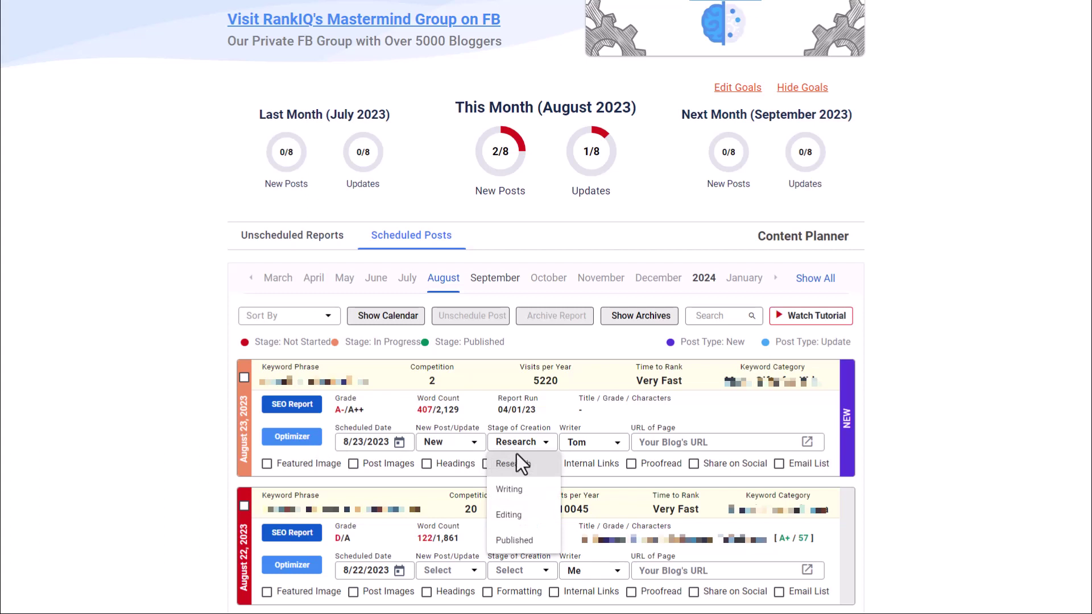
pyautogui.click(520, 516)
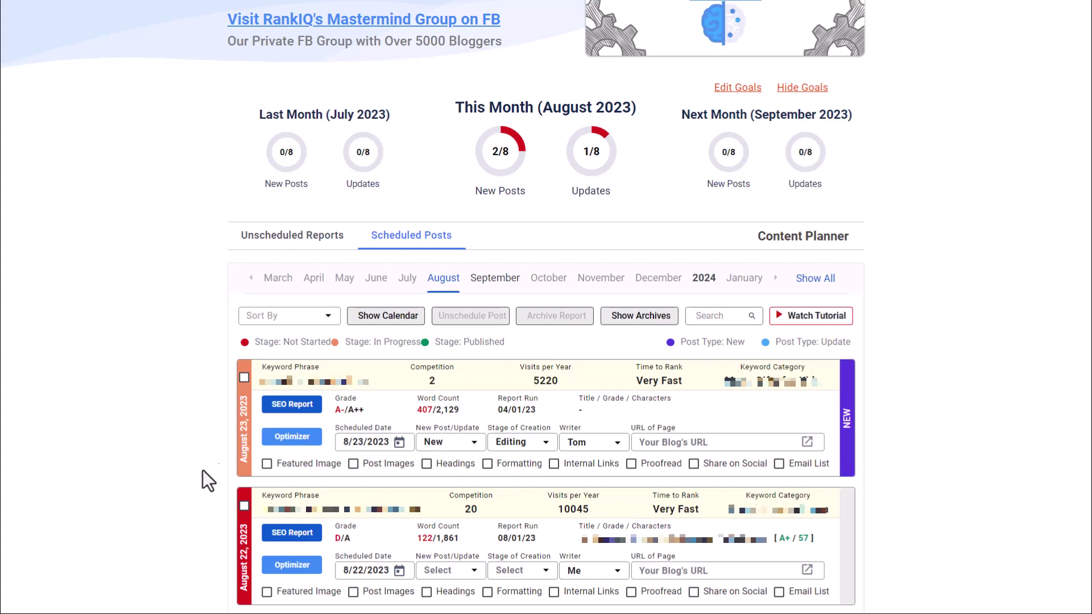
pyautogui.click(266, 463)
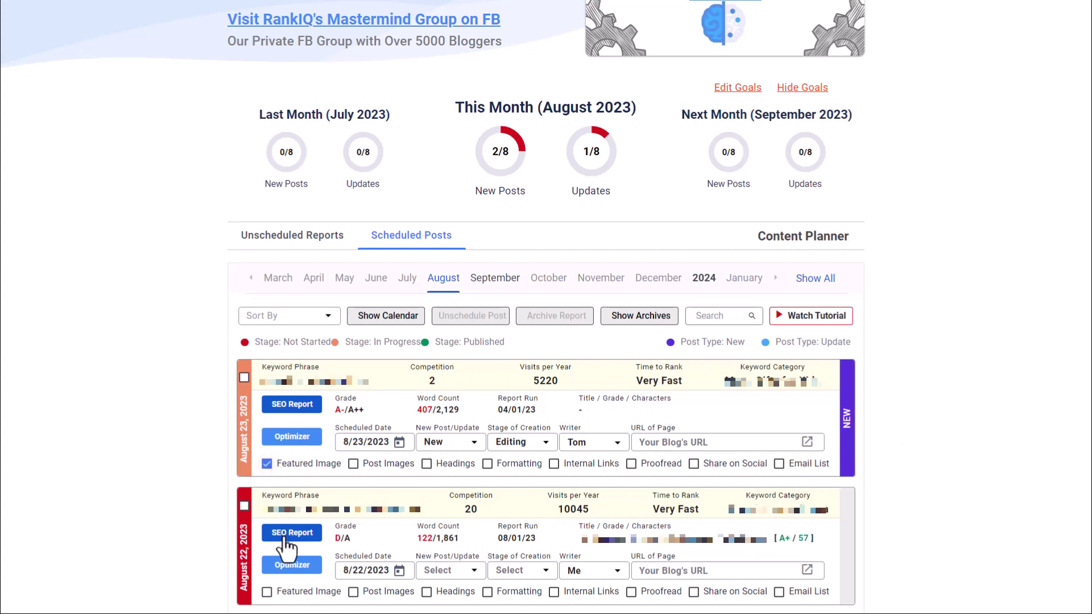
pyautogui.click(354, 463)
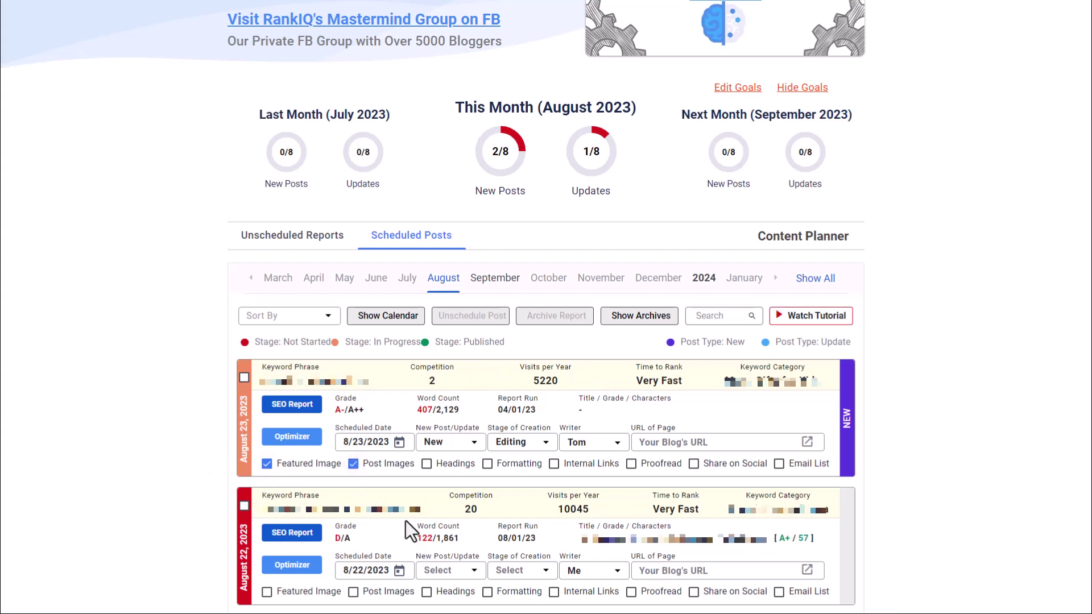
pyautogui.click(427, 464)
pyautogui.click(500, 284)
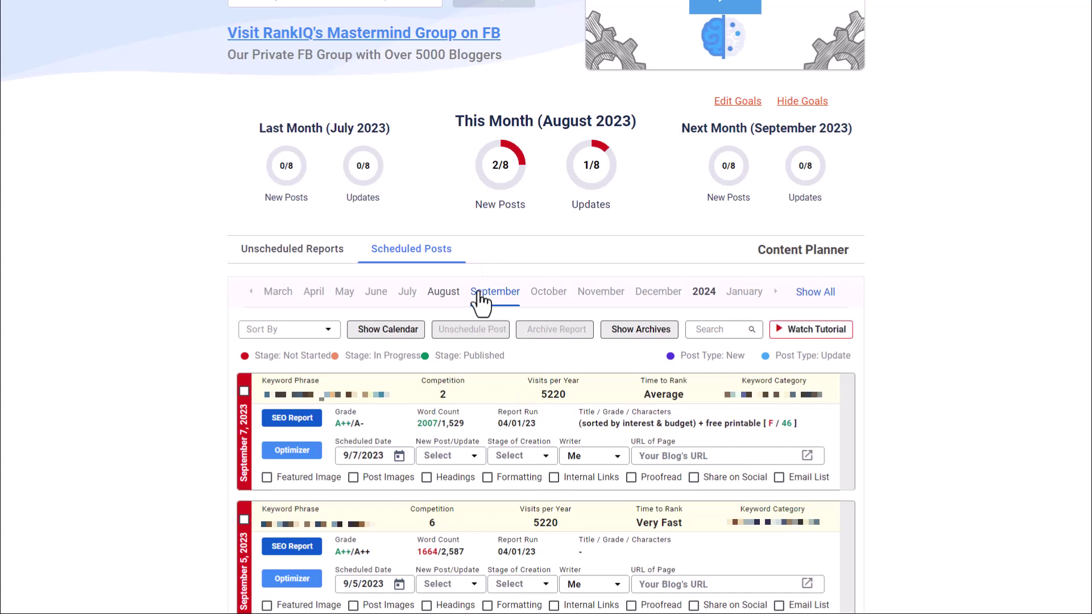
pyautogui.click(444, 296)
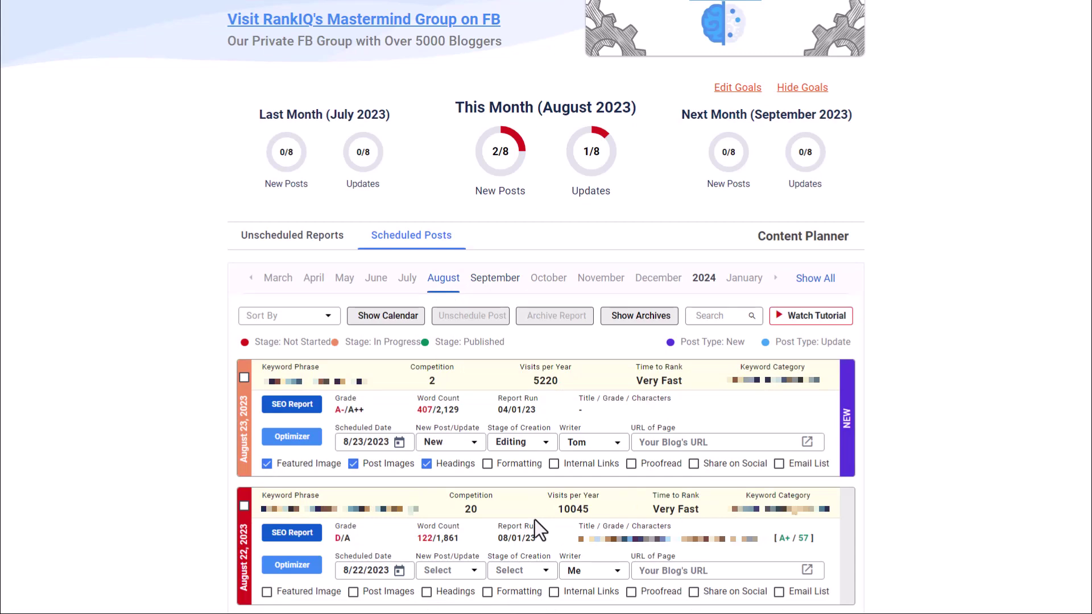
pyautogui.scroll(-1, 972, 326)
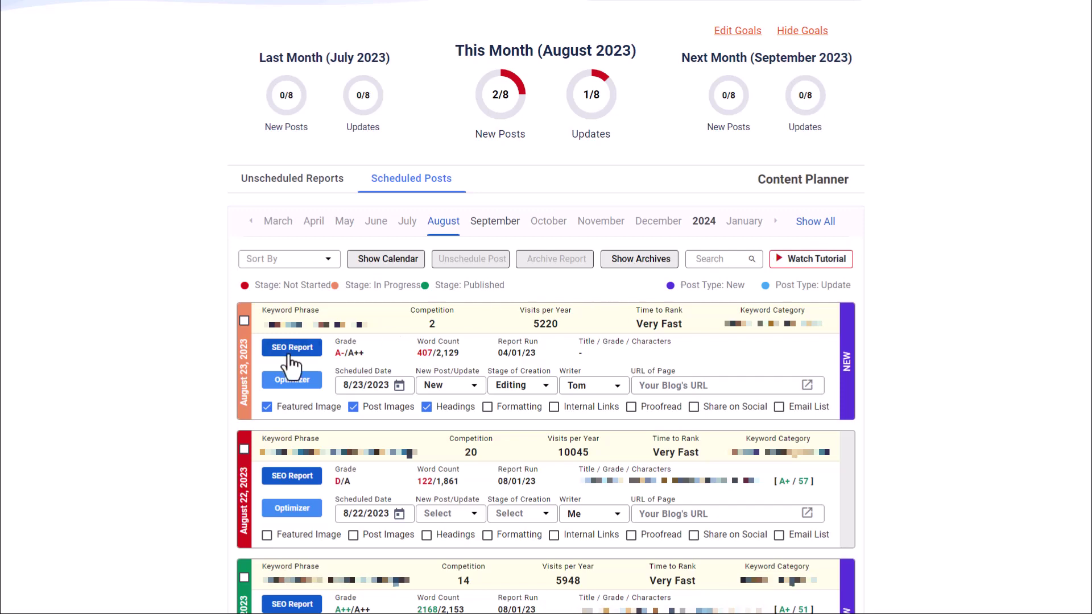
# Step: Open the August 23 post's SEO report and switch to its Content Optimizer view
pyautogui.click(289, 348)
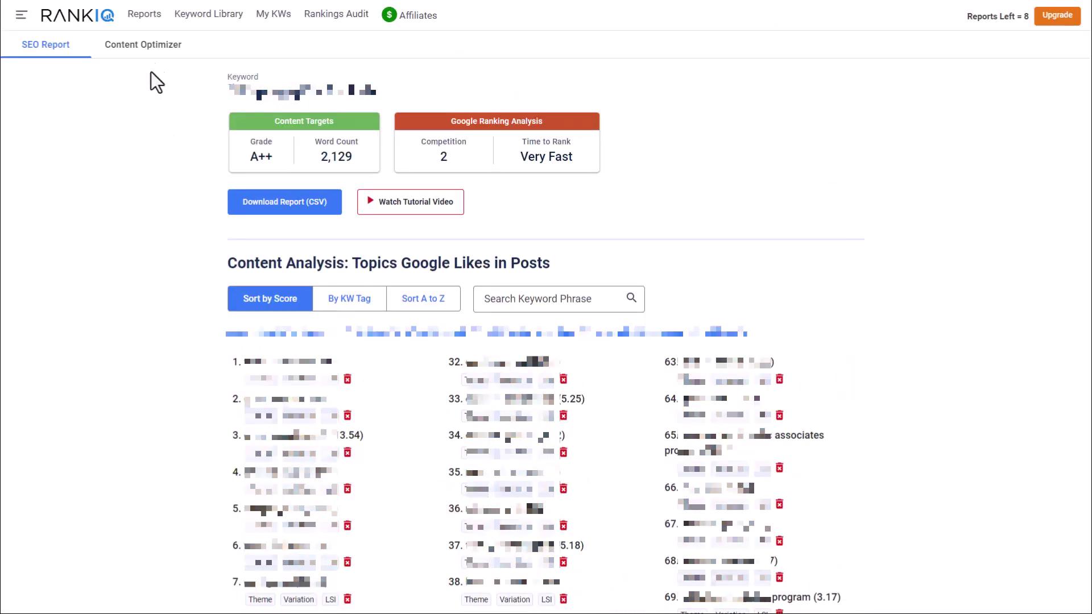
pyautogui.click(152, 45)
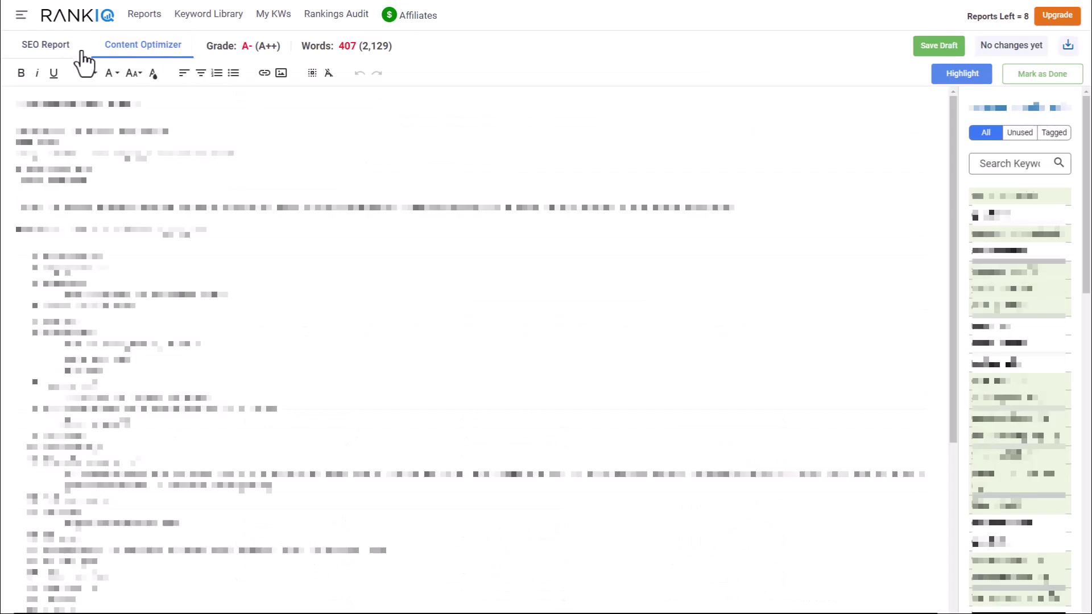